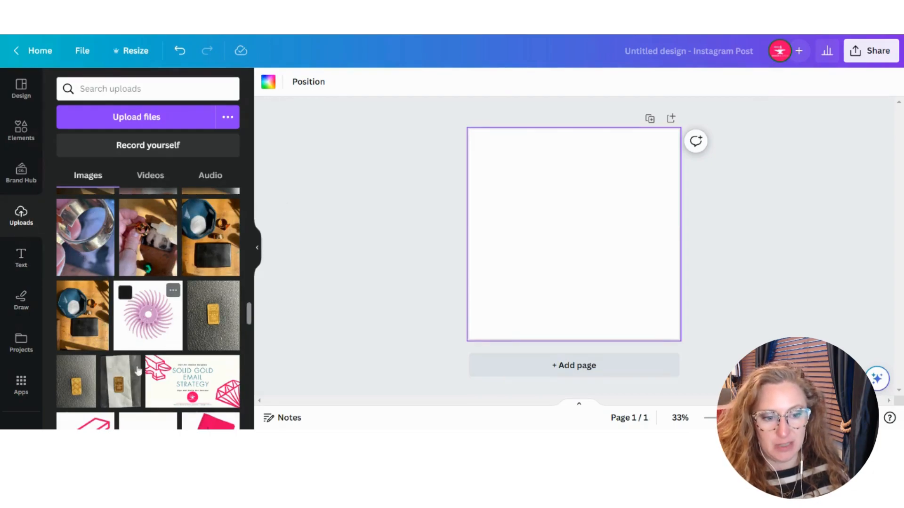
Step: Review the brand kit's logos, color palette, fonts and other brand asset sections
scroll(137, 305, down, 4)
scroll(137, 305, up, 4)
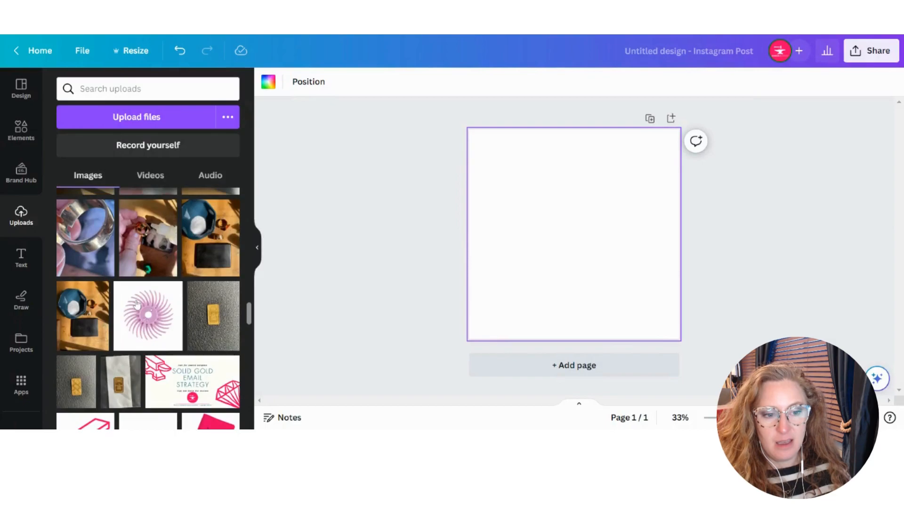
click(21, 173)
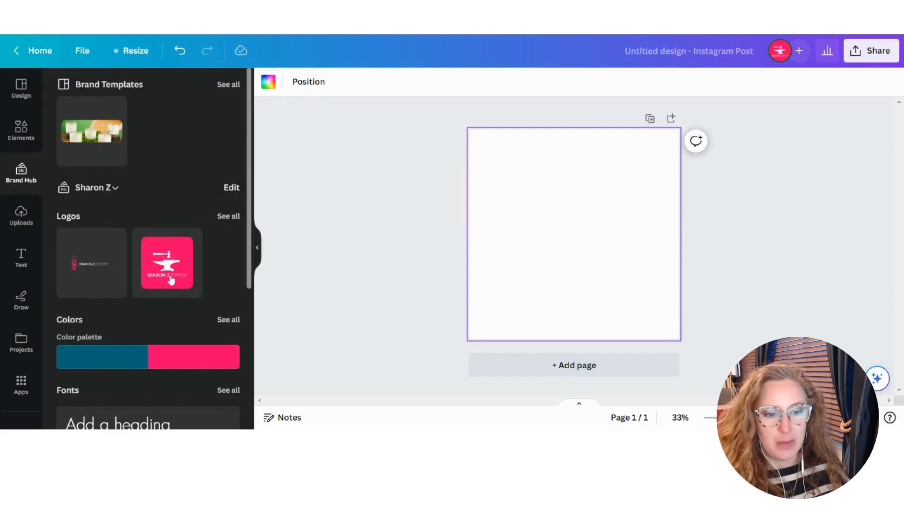
scroll(113, 295, down, 3)
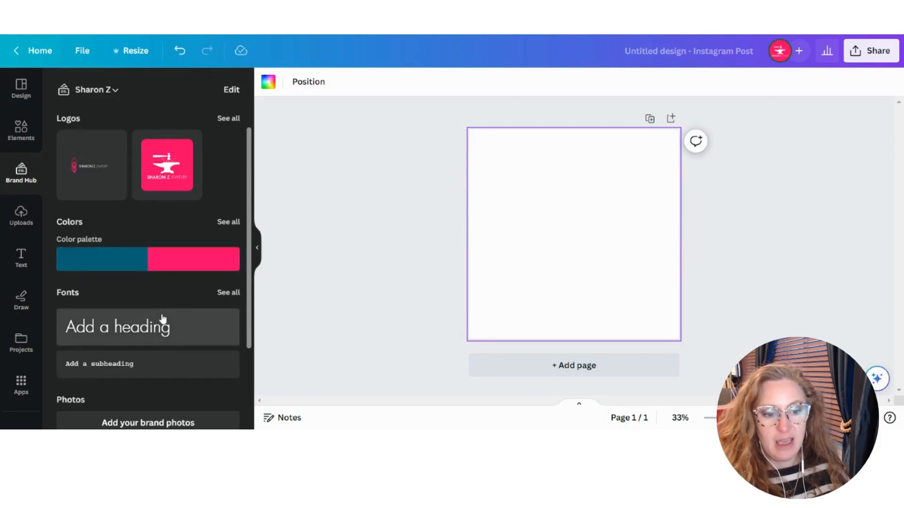
scroll(113, 316, down, 2)
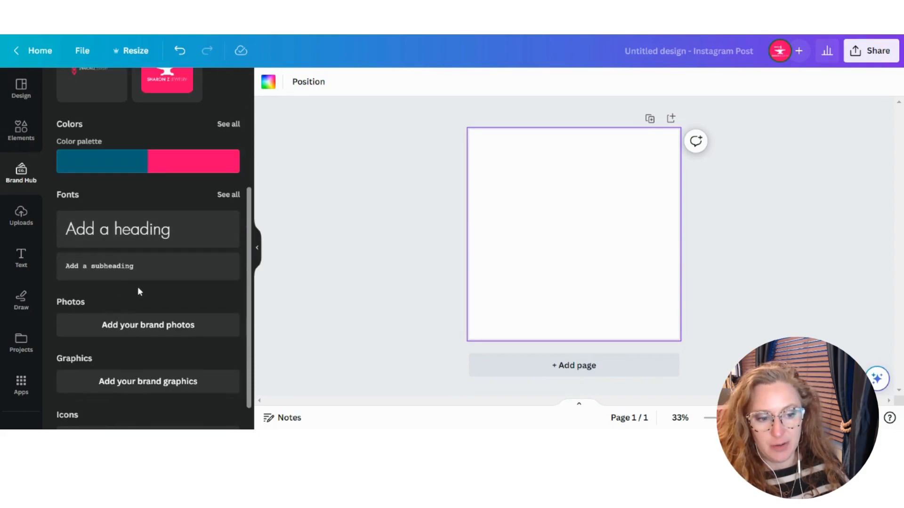
scroll(138, 287, up, 4)
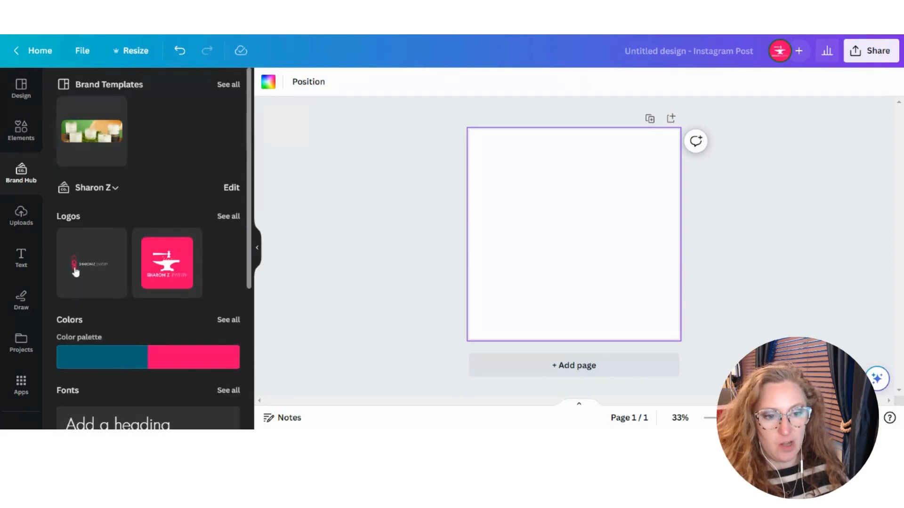
Step: Fill the page with the uploaded gold bar photo beside the pink radial brush image, and remove the photo's background
click(21, 217)
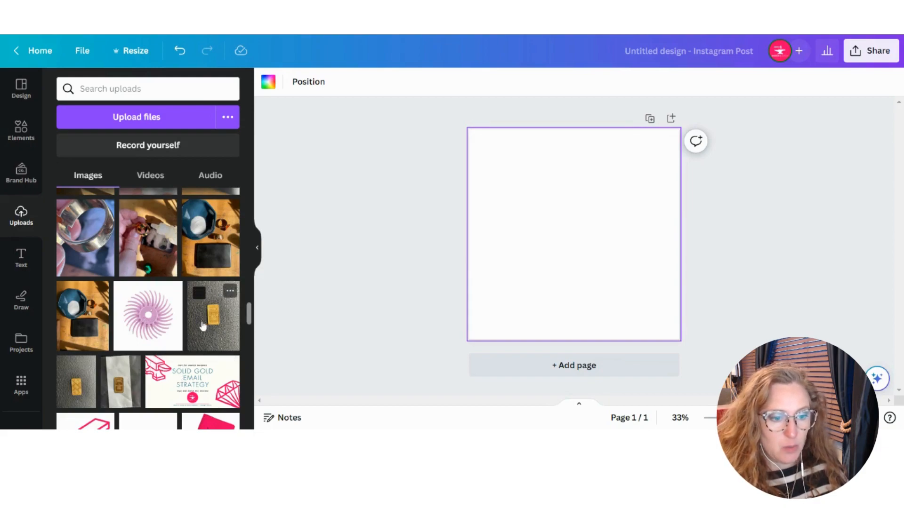
drag(200, 324, 508, 192)
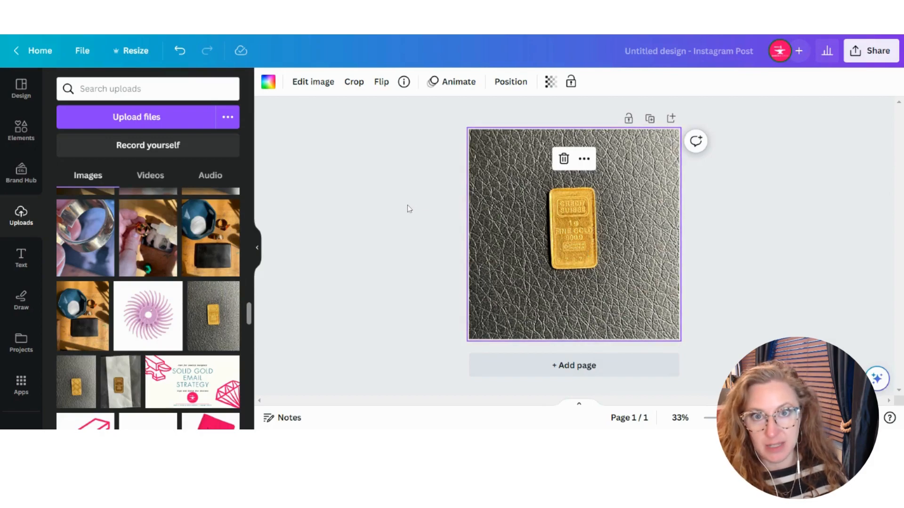
click(307, 87)
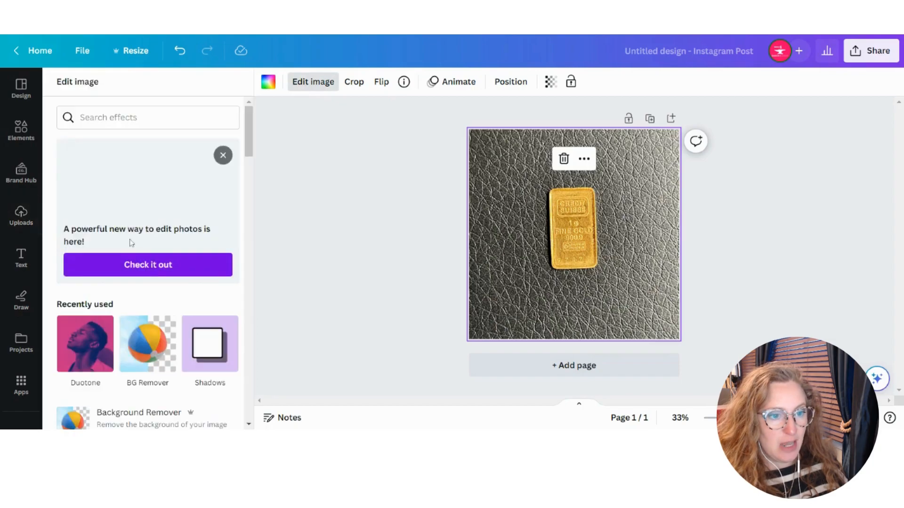
click(153, 357)
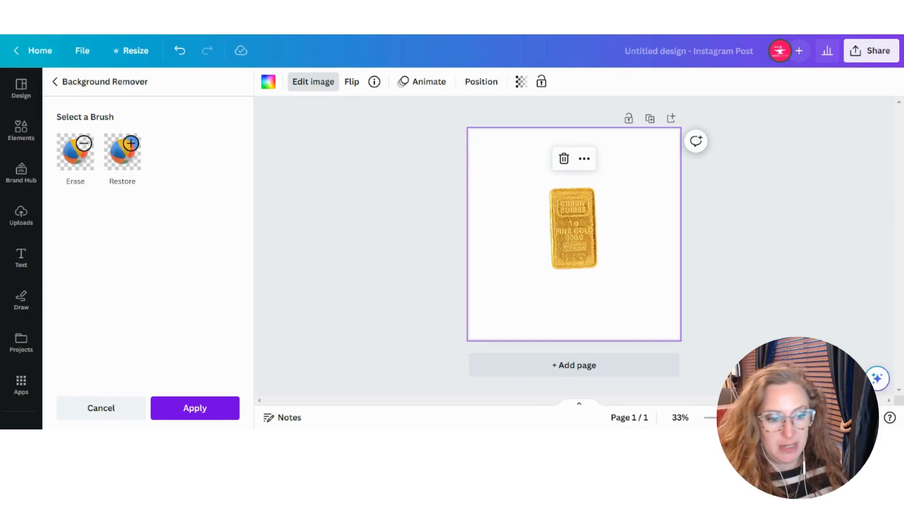
click(200, 411)
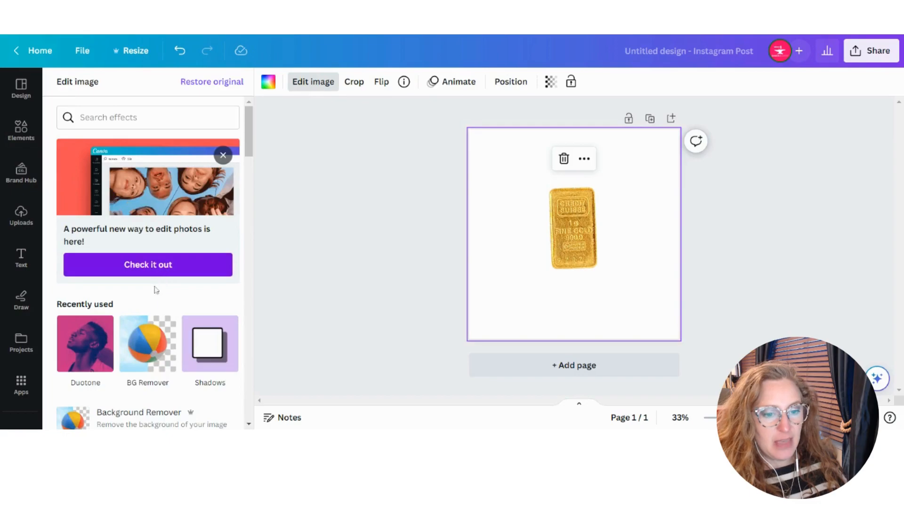
Step: Apply the Fuchsia duotone effect to the gold bar cutout
scroll(122, 291, down, 2)
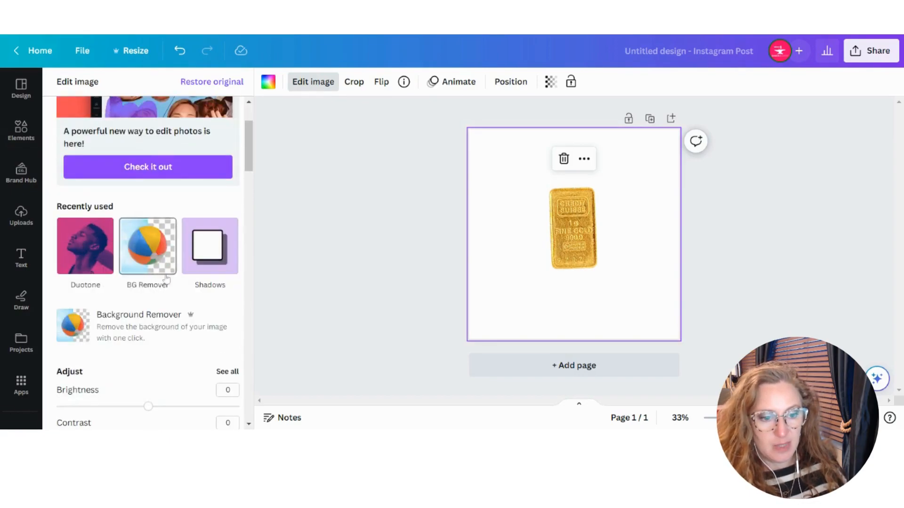
scroll(145, 325, down, 6)
scroll(145, 324, up, 8)
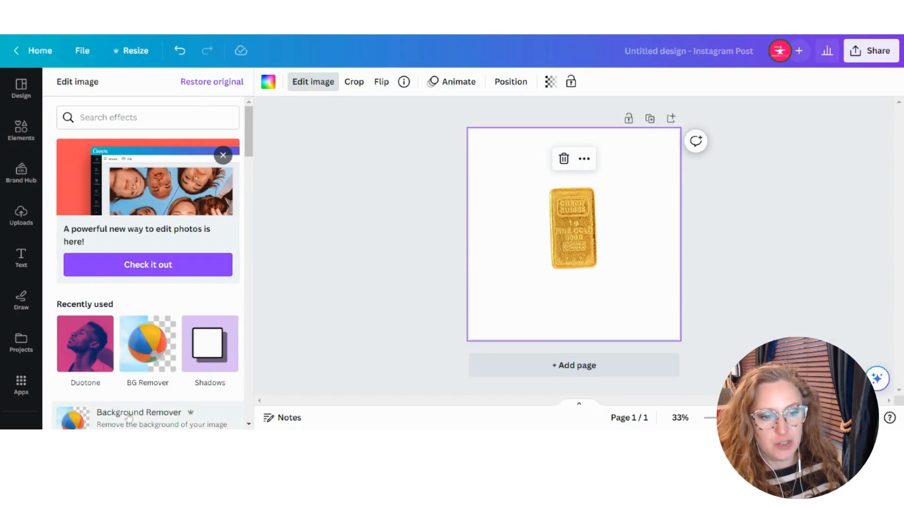
scroll(132, 297, down, 4)
scroll(132, 297, down, 18)
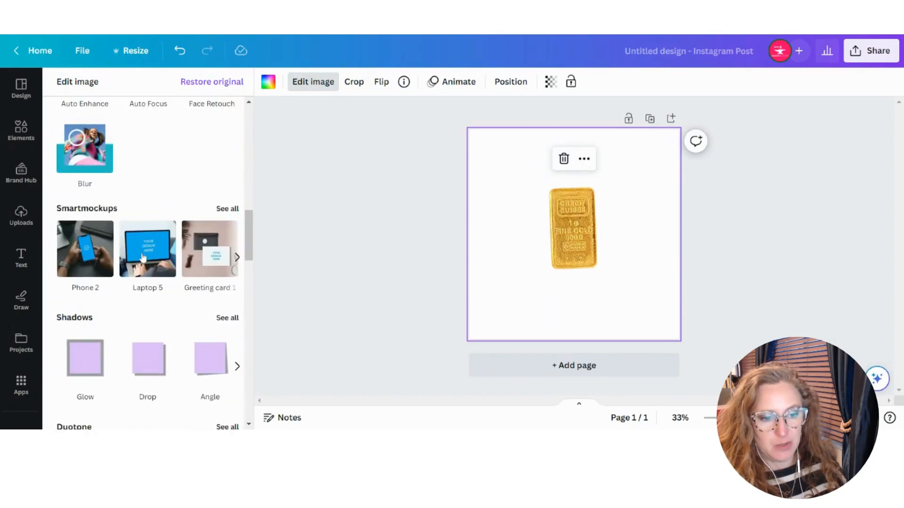
scroll(143, 262, up, 2)
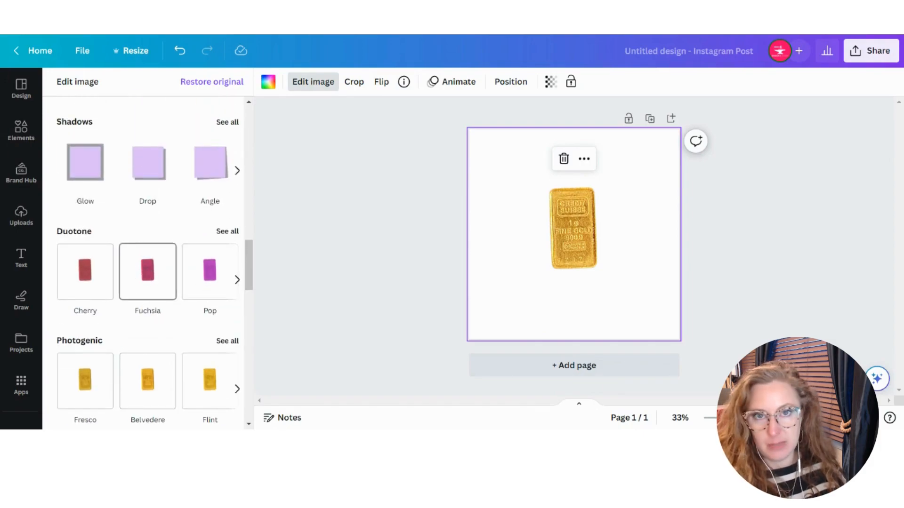
click(148, 279)
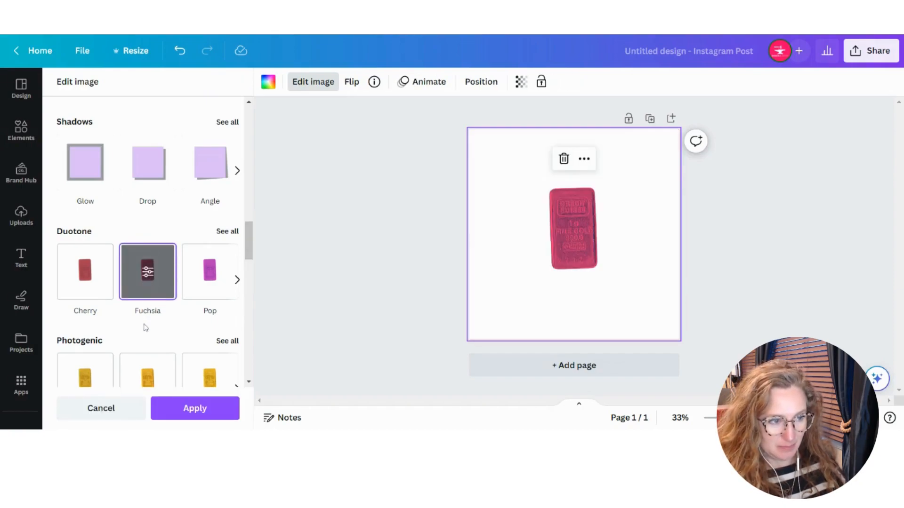
Step: Set the duotone's highlights color to the pink from the brand color palette
click(153, 271)
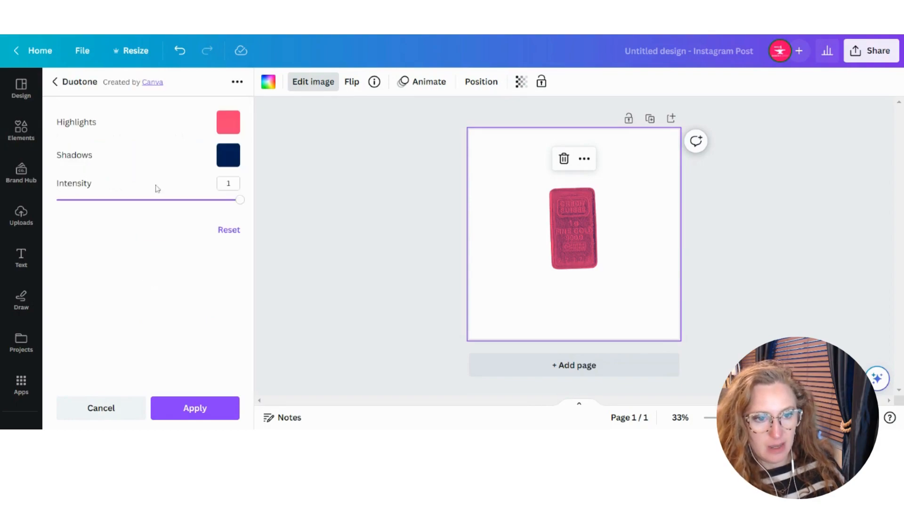
click(228, 124)
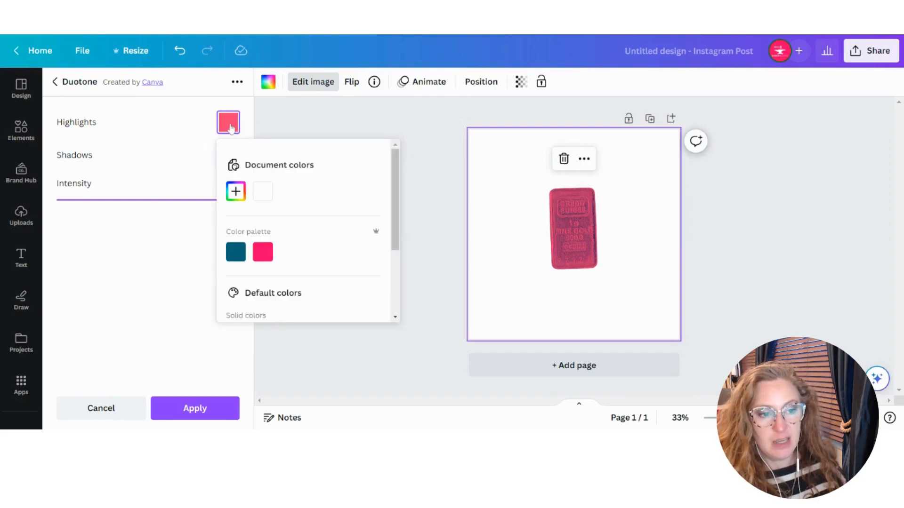
click(265, 255)
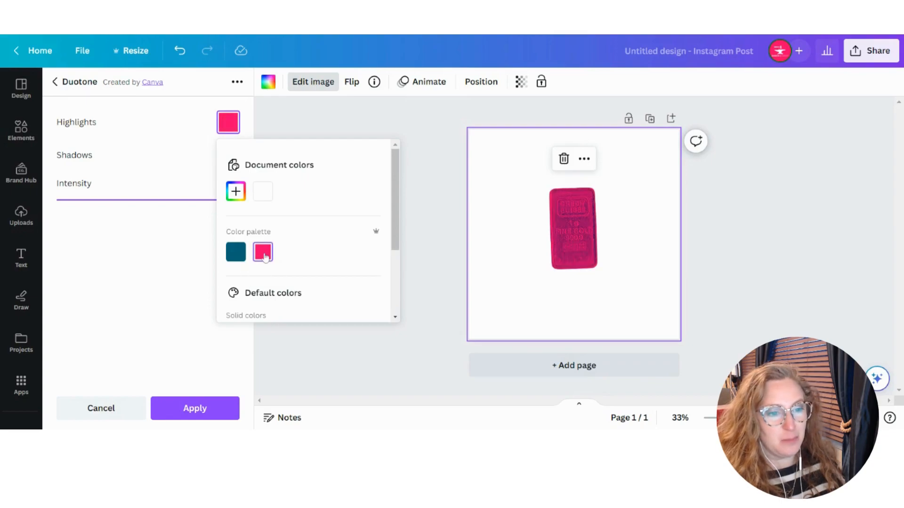
click(136, 281)
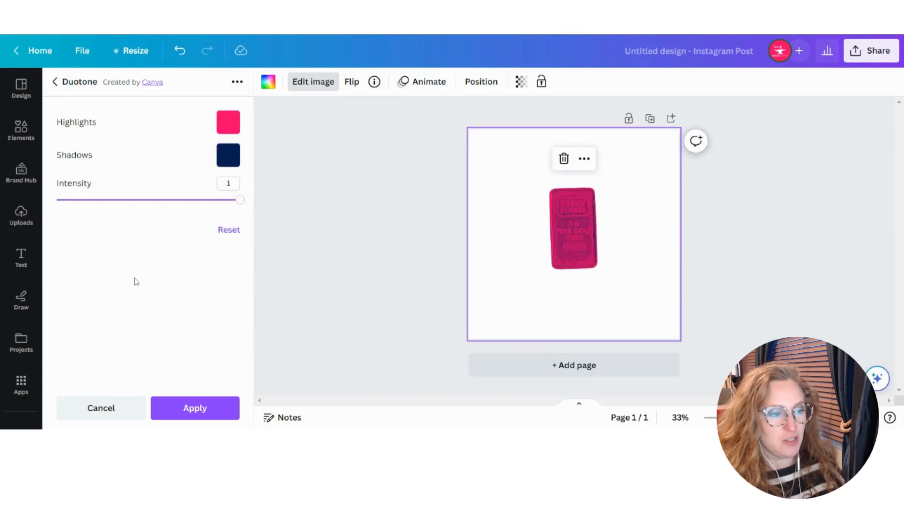
Step: Set the duotone's shadows to the brand palette pink and its intensity to 0.65, and apply the effect
click(229, 162)
click(262, 285)
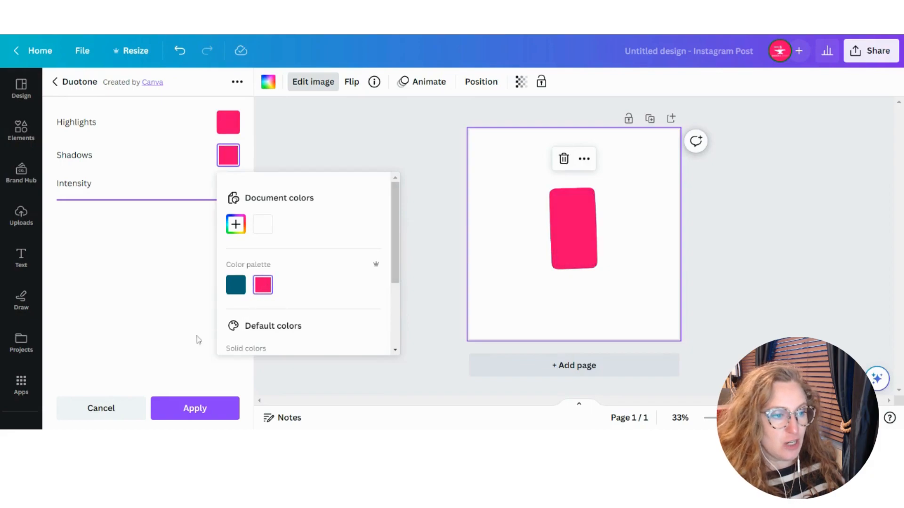
click(159, 270)
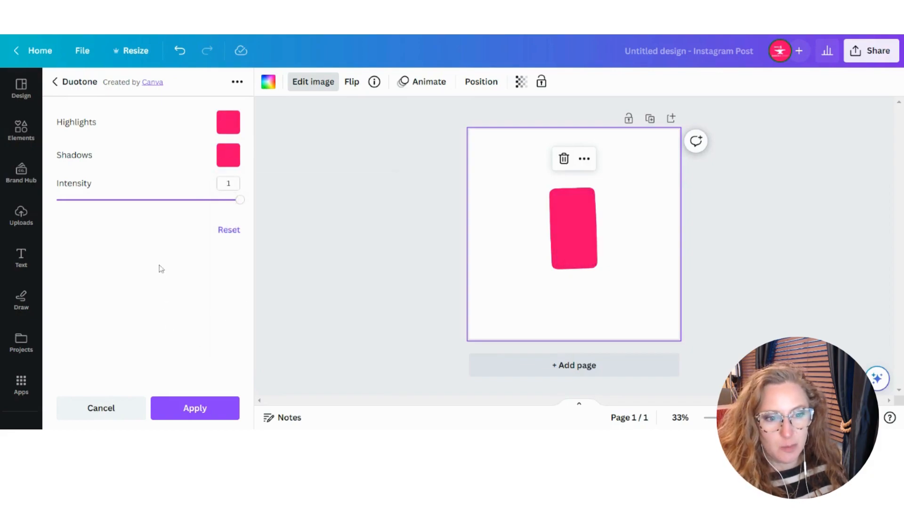
click(180, 203)
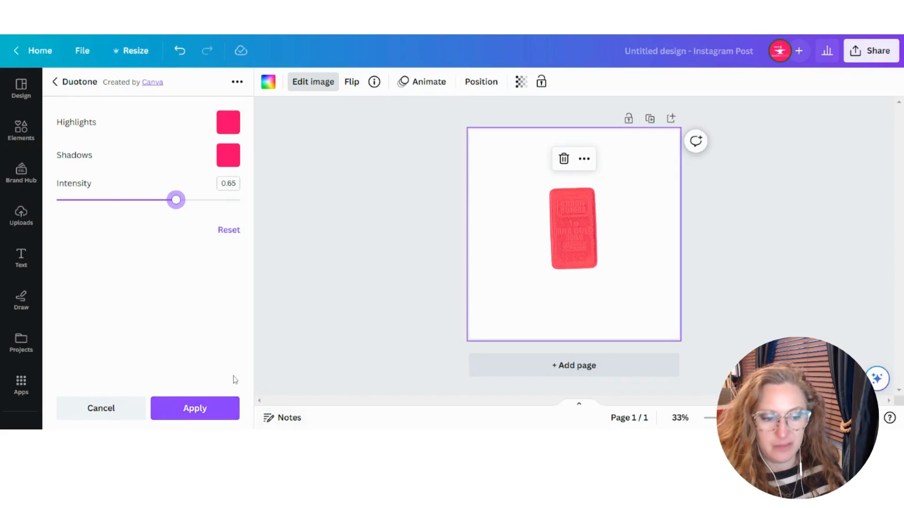
click(192, 411)
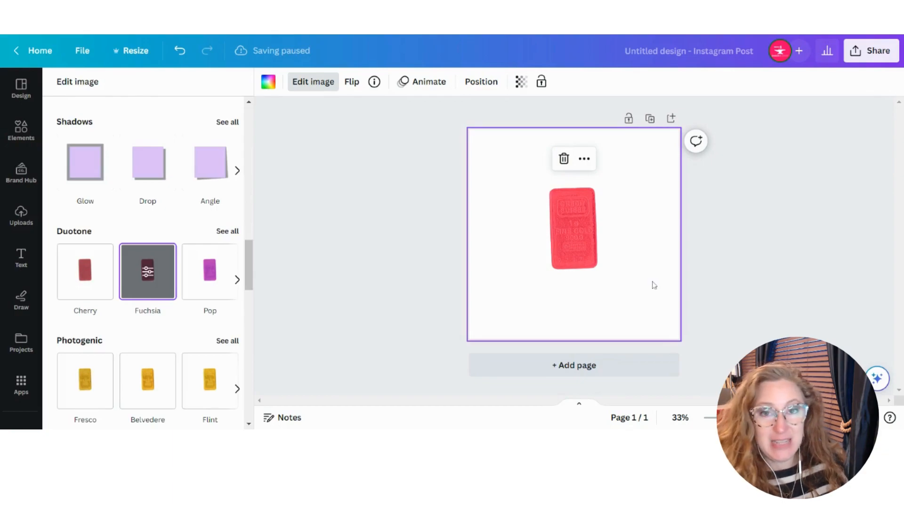
Step: Rename the design as "gold bar turned pink - 05012023"
click(677, 43)
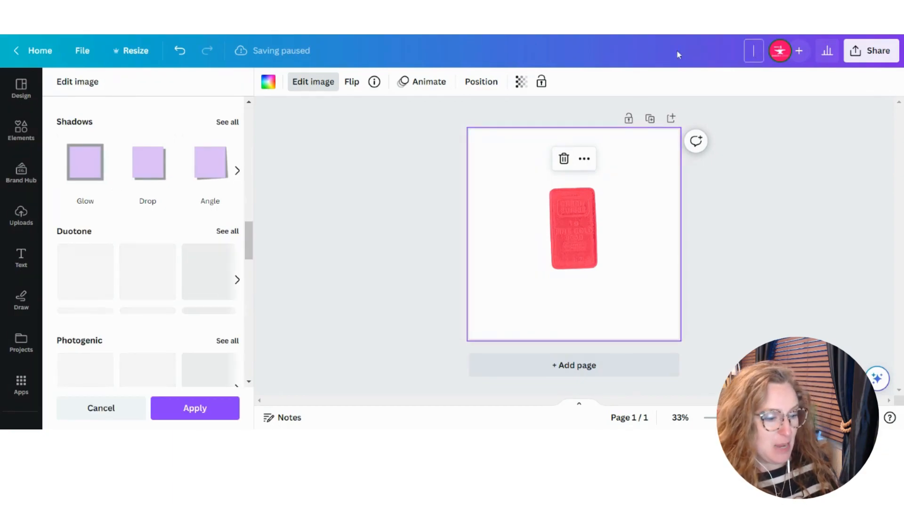
text(gold)
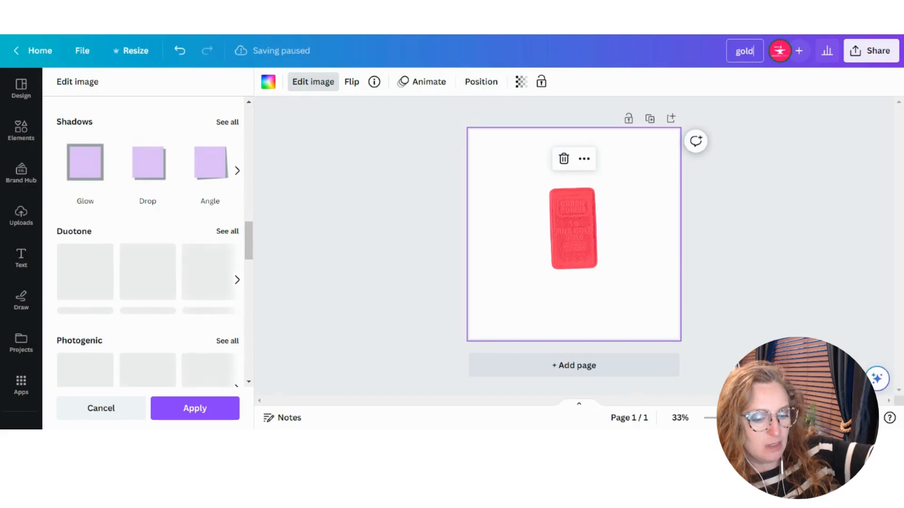
text( bar t)
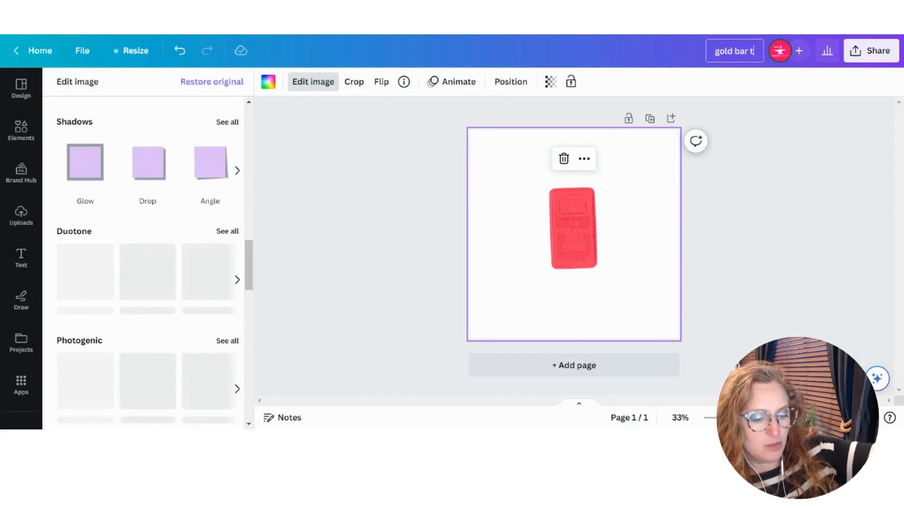
text(urned pink)
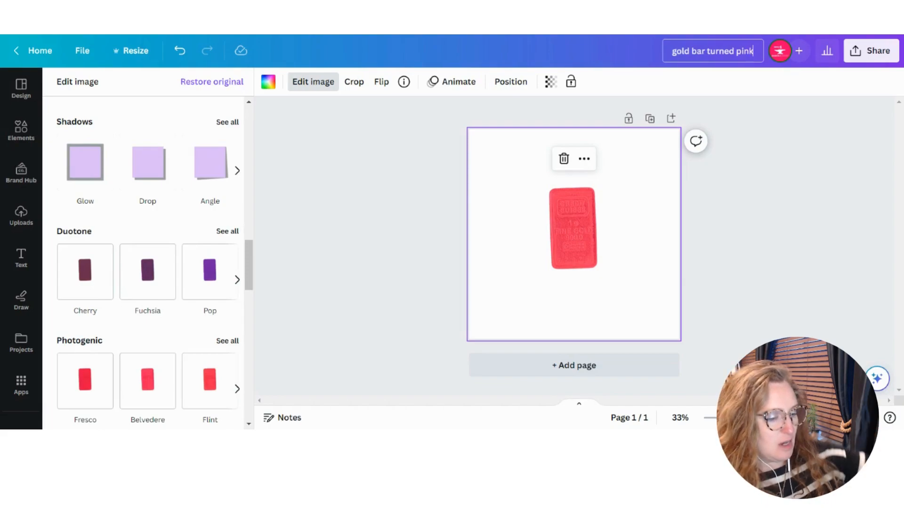
text( - 05)
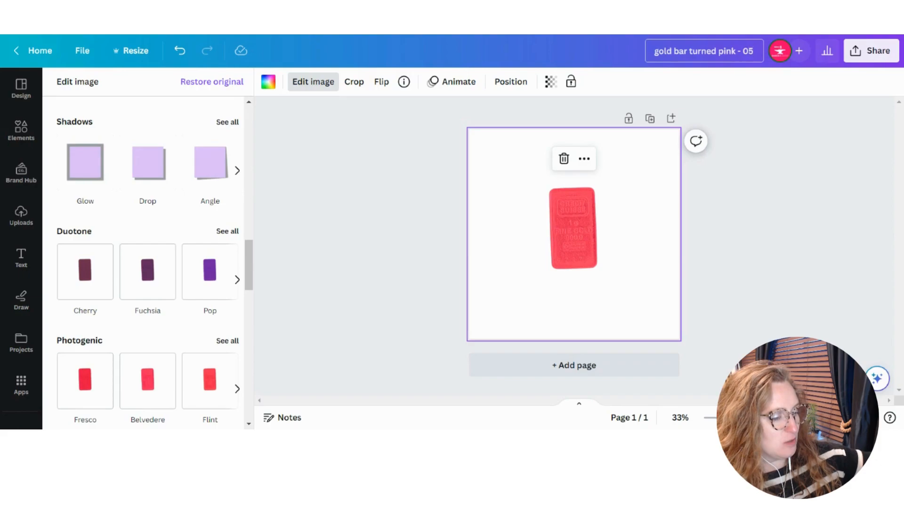
text(012023)
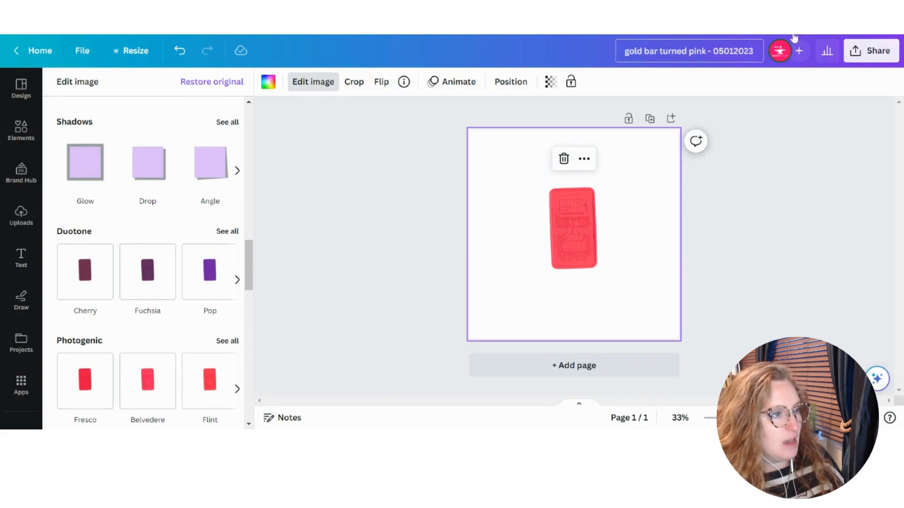
click(767, 277)
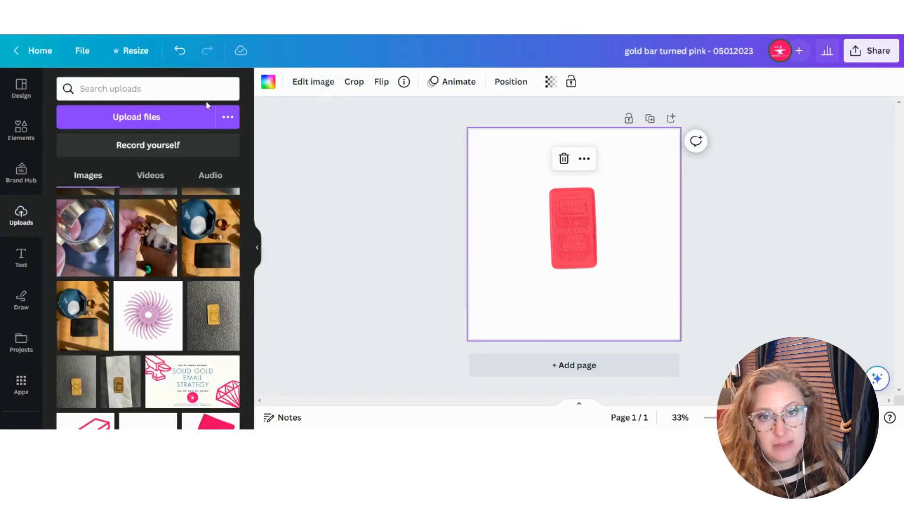
Step: Look through the social media destinations available for sharing the design
click(870, 50)
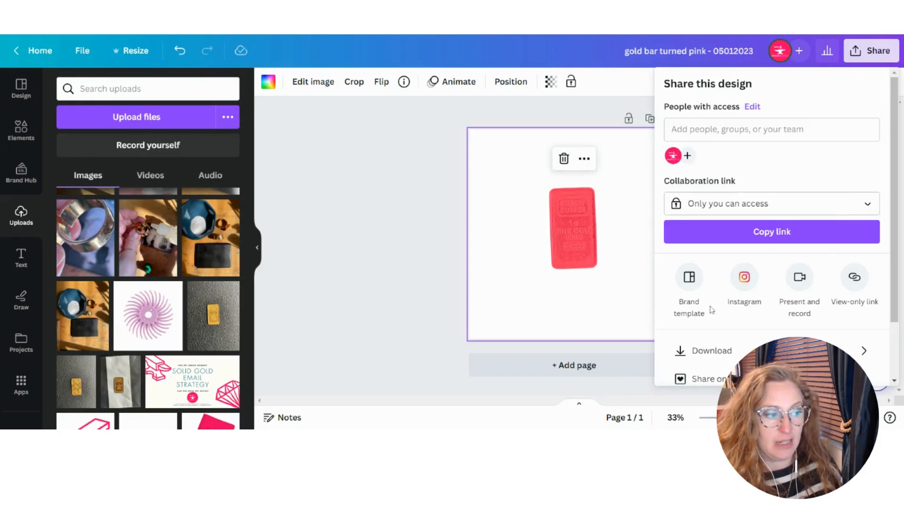
scroll(733, 345, down, 3)
click(731, 310)
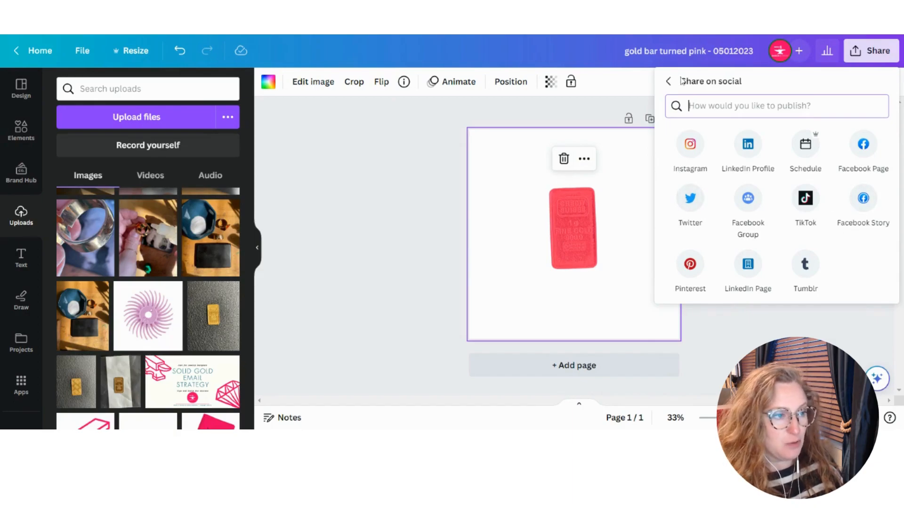
click(668, 82)
Step: Examine the full list of publishing, saving and messaging options for the design, and close the sharing options
scroll(772, 306, down, 2)
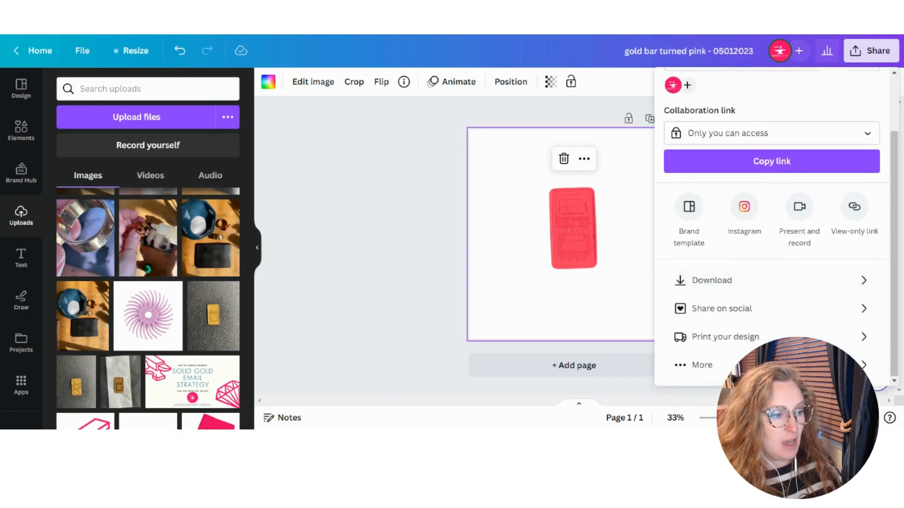
click(692, 366)
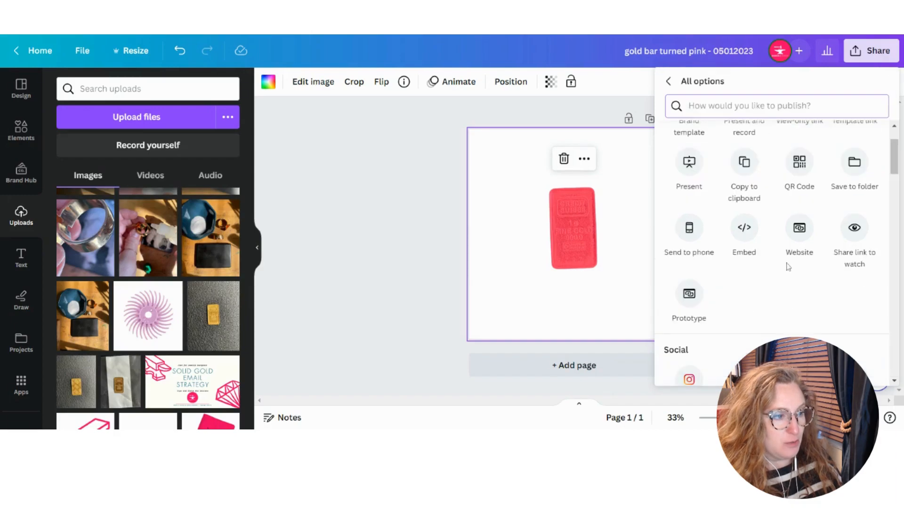
scroll(789, 266, down, 8)
scroll(857, 236, up, 1)
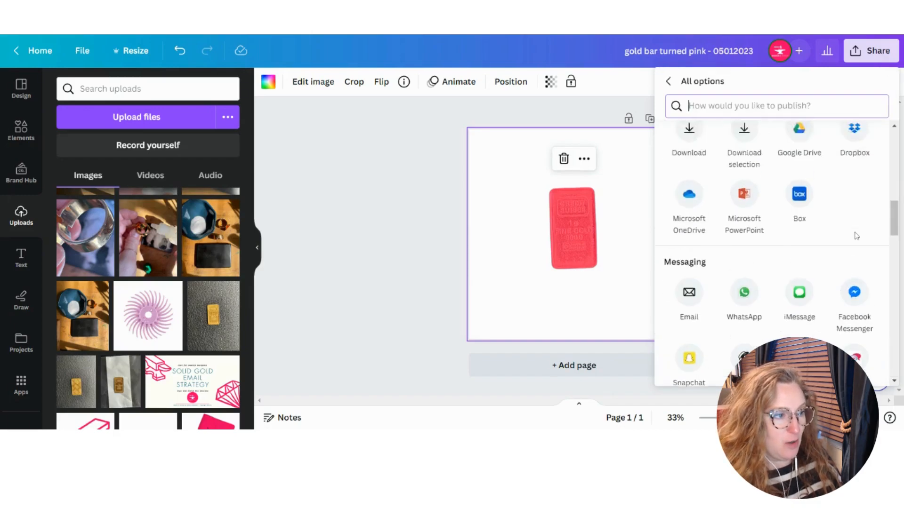
scroll(856, 235, up, 2)
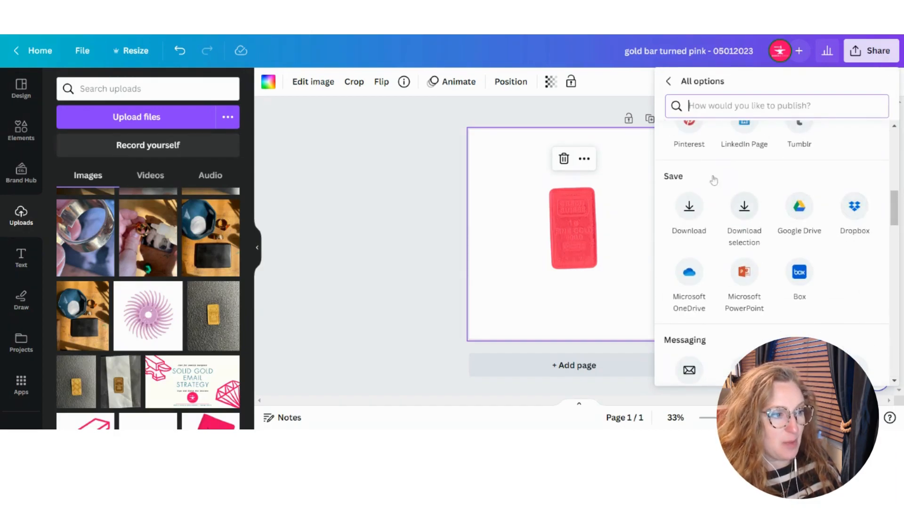
click(668, 81)
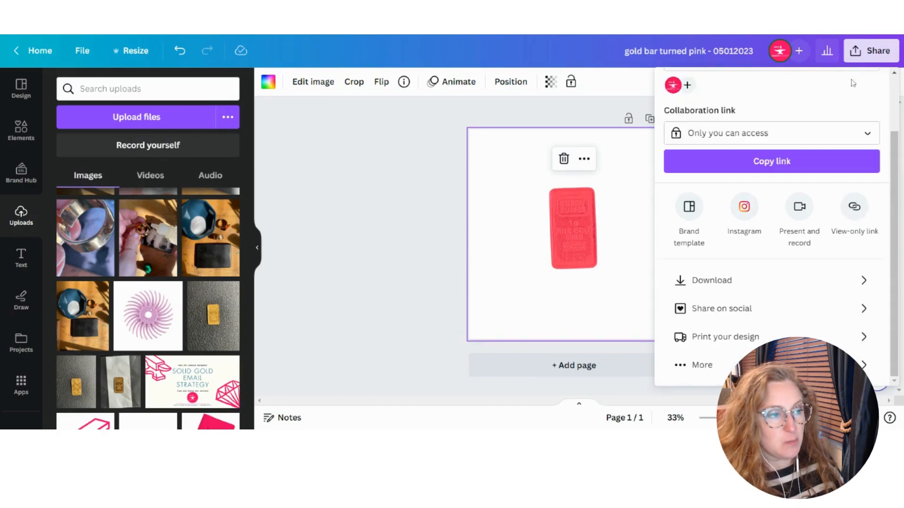
scroll(861, 118, up, 3)
click(424, 224)
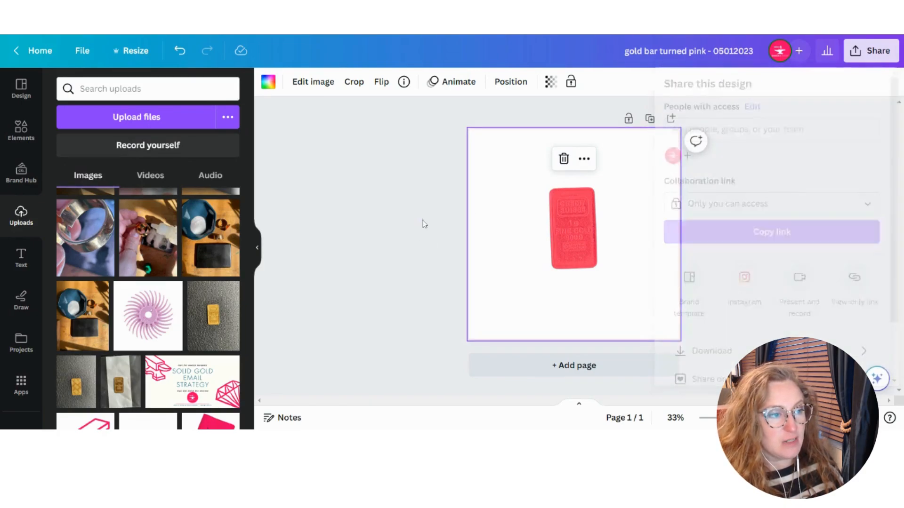